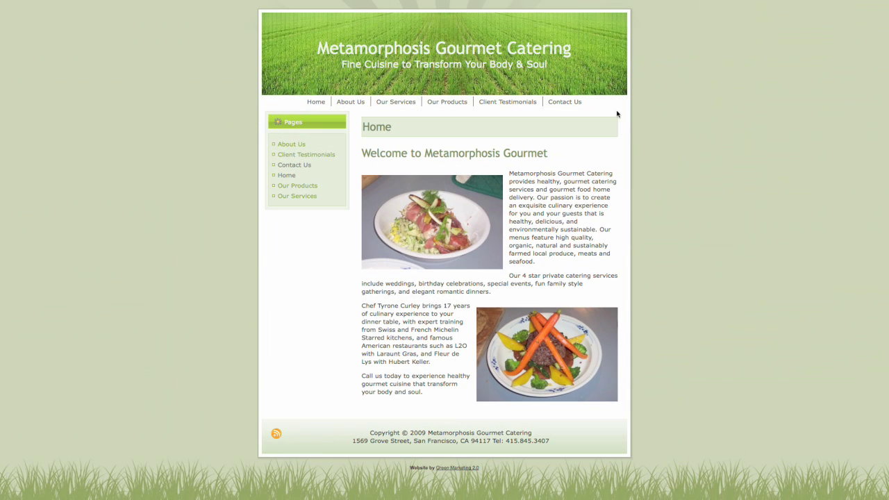
Step: Activate the WordPress-to-Lead for Salesforce CRM plugin on the catering site
left_click(579, 103)
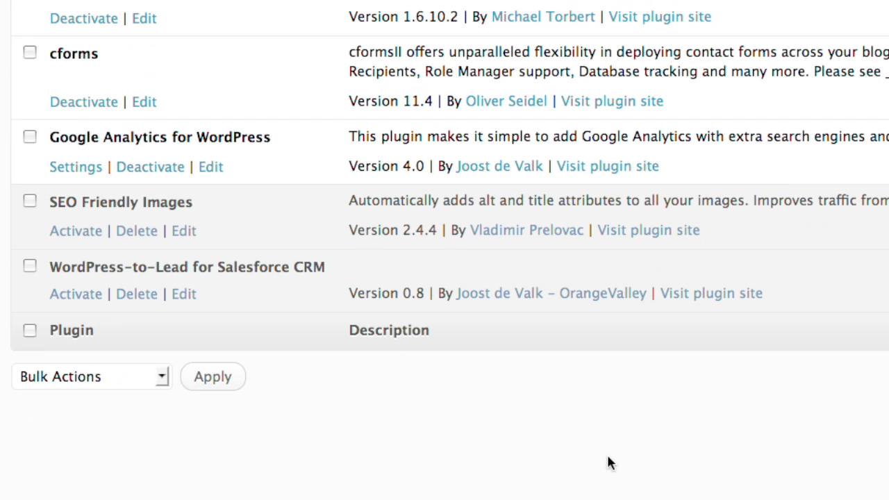
left_click(66, 295)
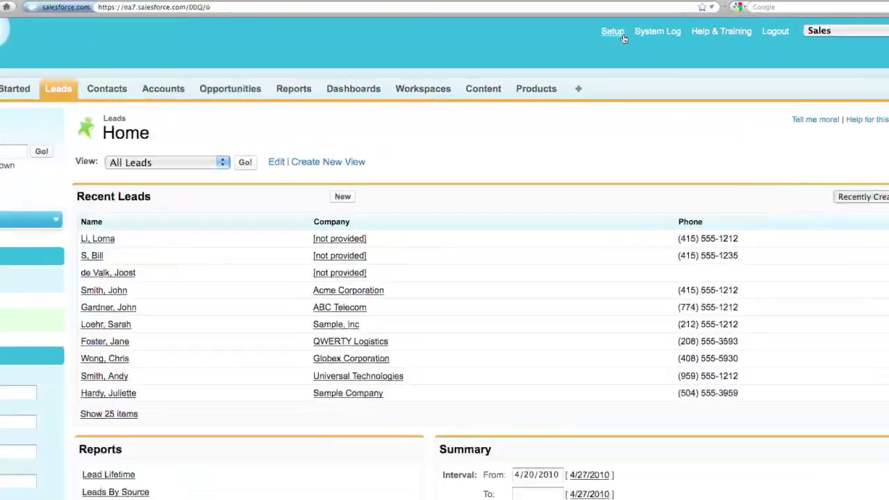
Step: Open Salesforce Setup's Company Information page and select the Salesforce.com Organization ID for copying
left_click(622, 34)
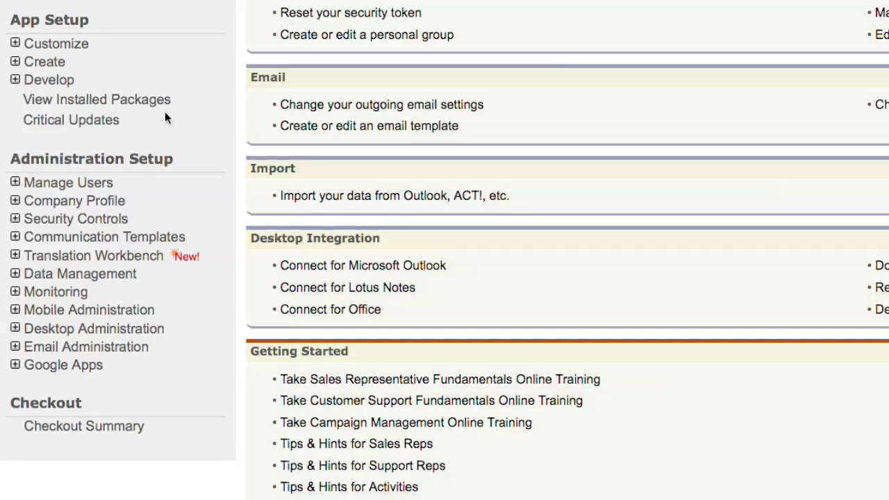
left_click(109, 200)
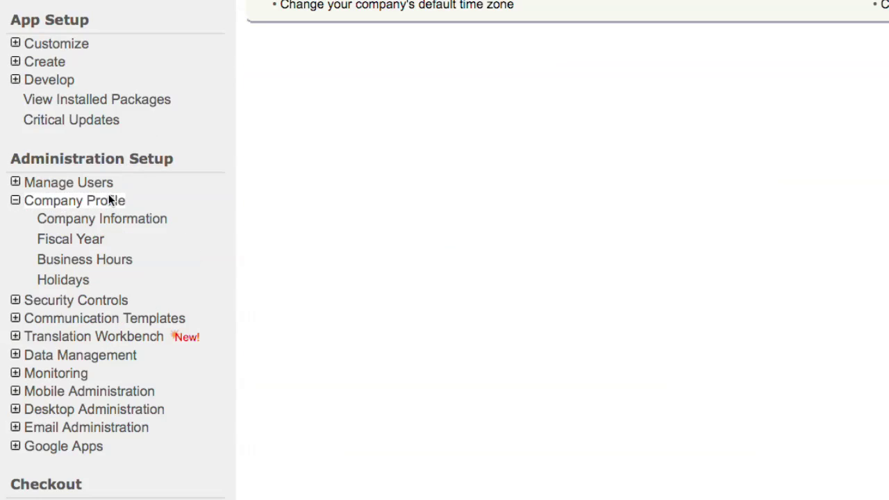
left_click(104, 218)
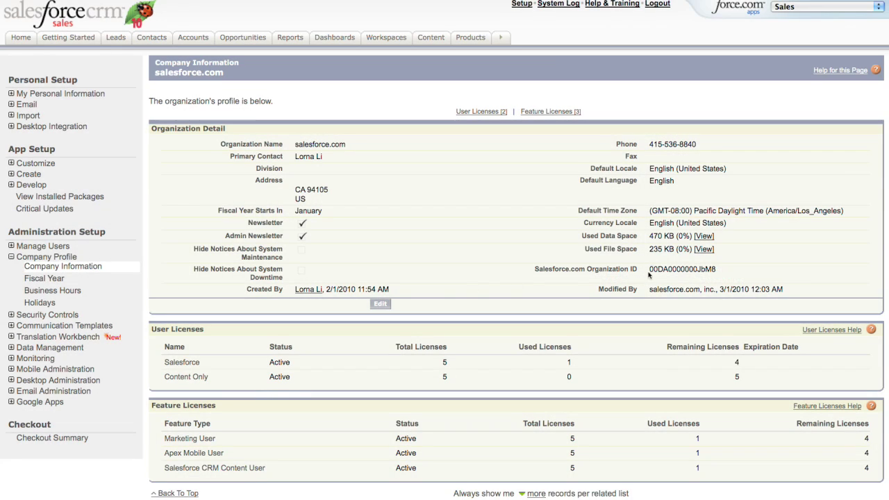
left_click_drag(649, 275, 711, 276)
key("super+c")
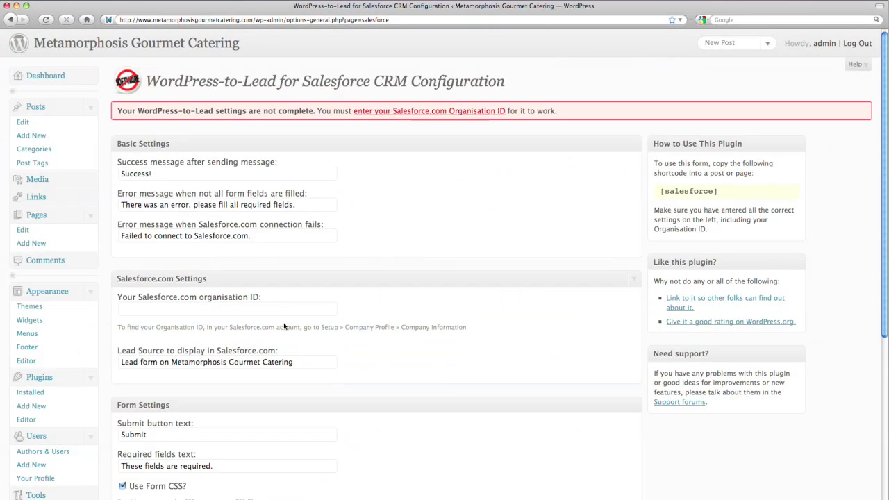
Step: Save the plugin with the pasted organisation ID and success message 'Thank you for your email. We'll get back to you soon', then copy [salesforce]
left_click(272, 308)
key("super+v")
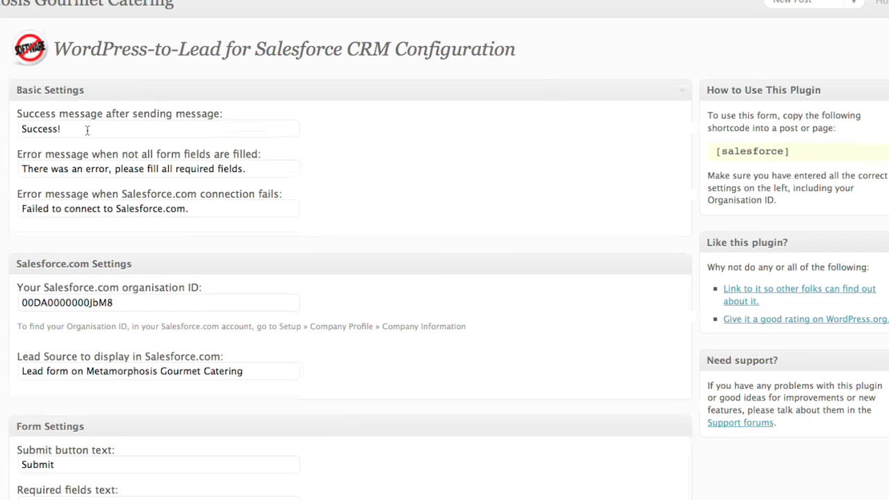
left_click_drag(61, 131, 7, 132)
type("Thank y")
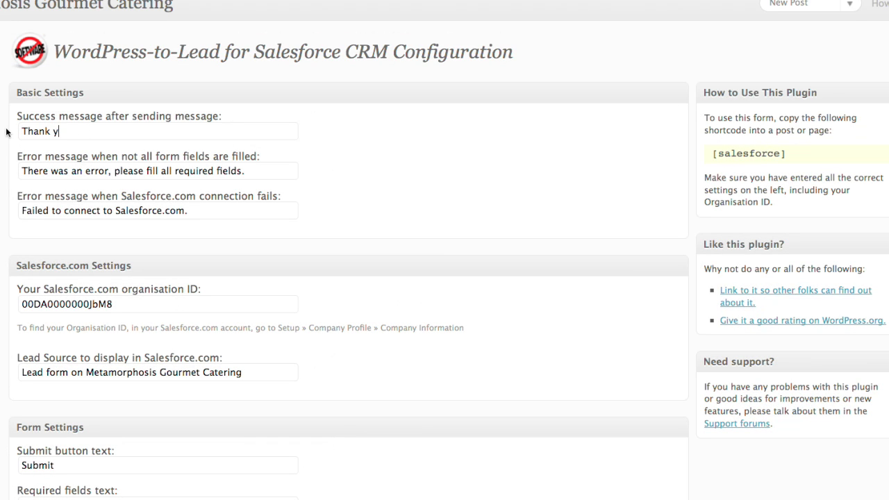
type("ou for your email. We'll get back to you soon")
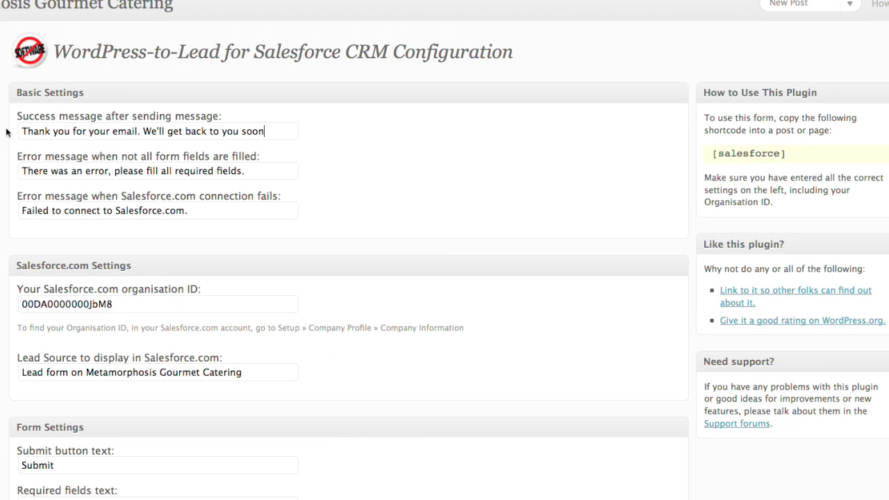
scroll(7, 132, "down", 10)
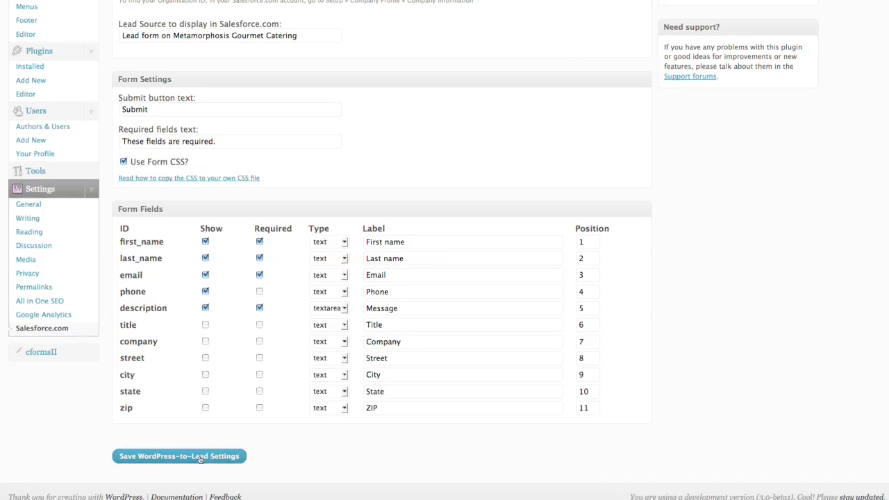
left_click(200, 456)
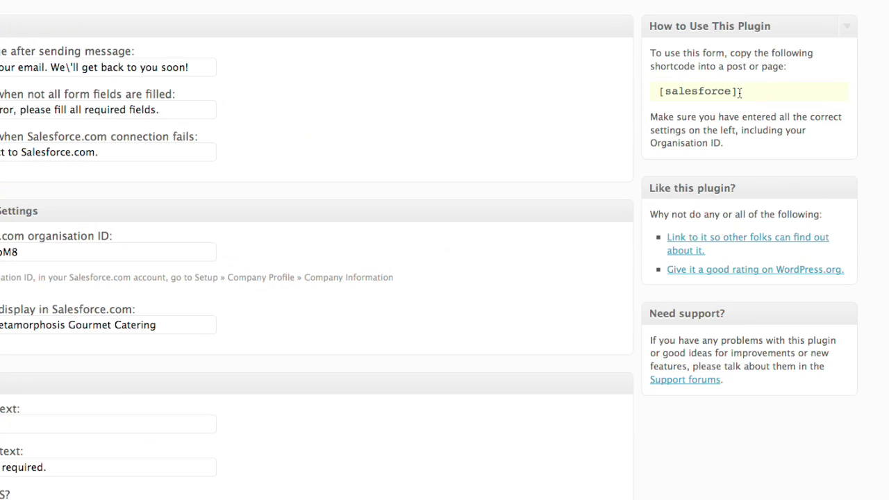
left_click_drag(728, 129, 676, 132)
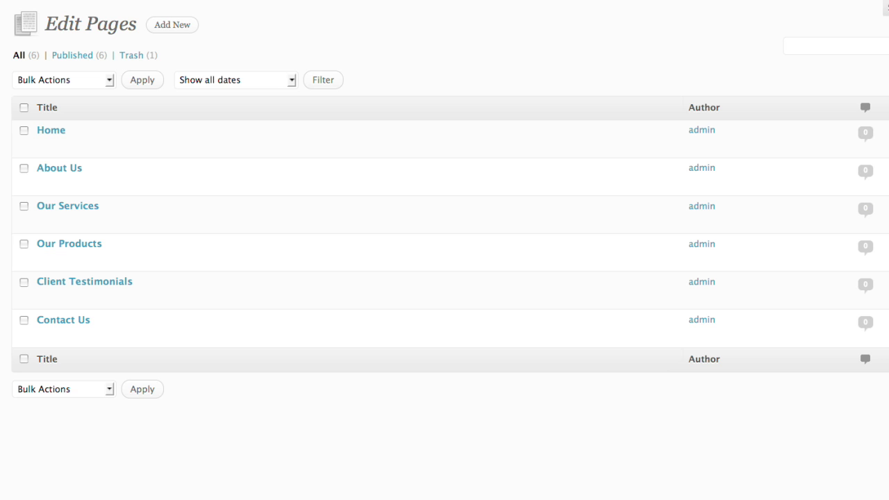
Step: Replace the Contact Us page's email address line with the [salesforce] shortcode and update the page
mouse_move(46, 336)
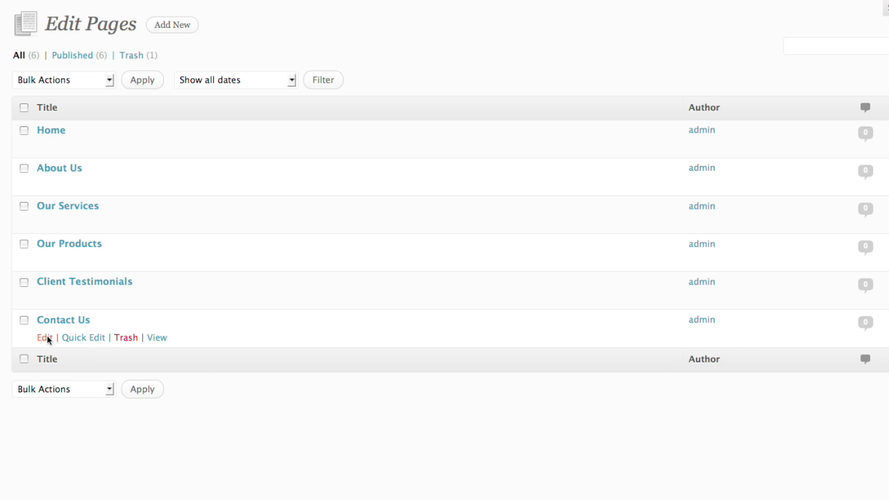
left_click(46, 337)
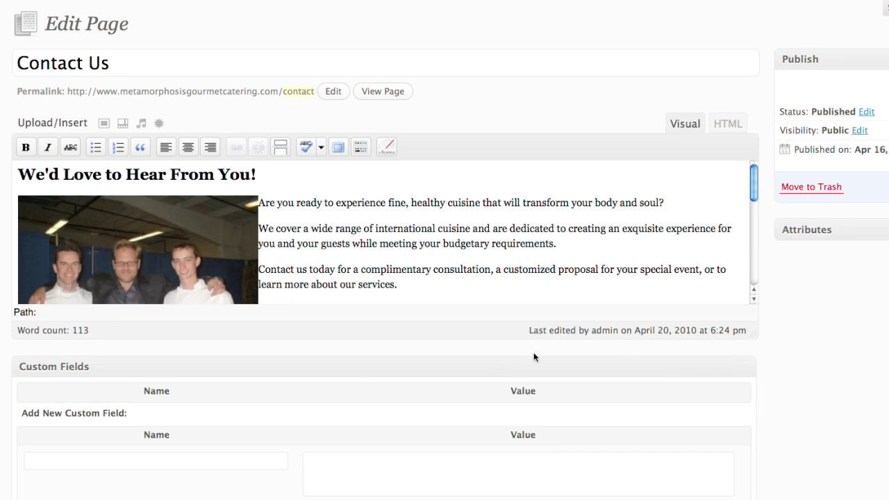
left_click_drag(754, 180, 750, 256)
left_click_drag(225, 278, 17, 278)
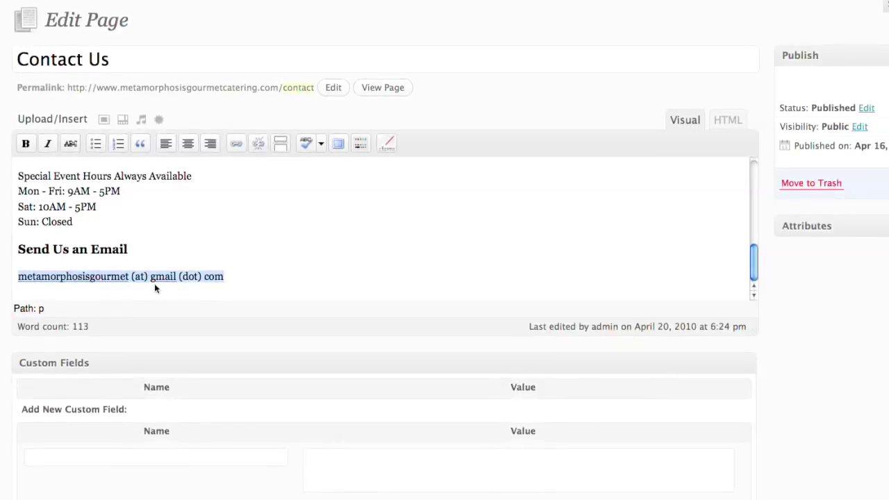
type("[salesforce]")
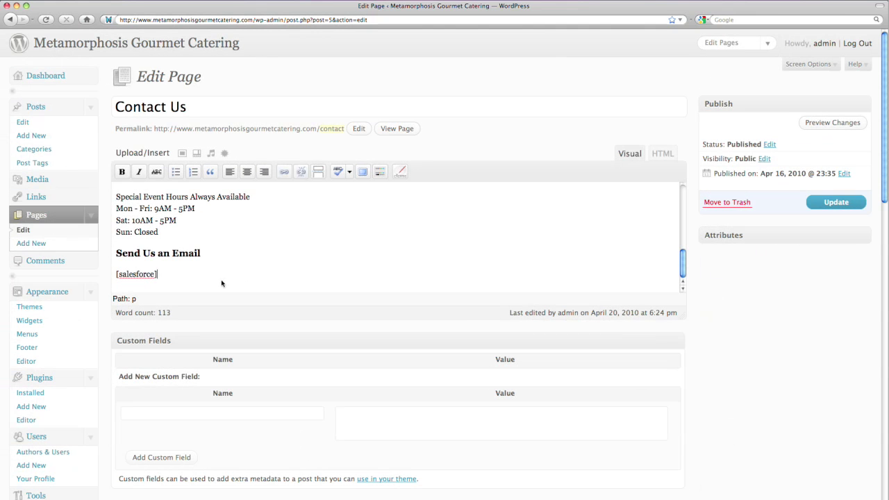
left_click(828, 204)
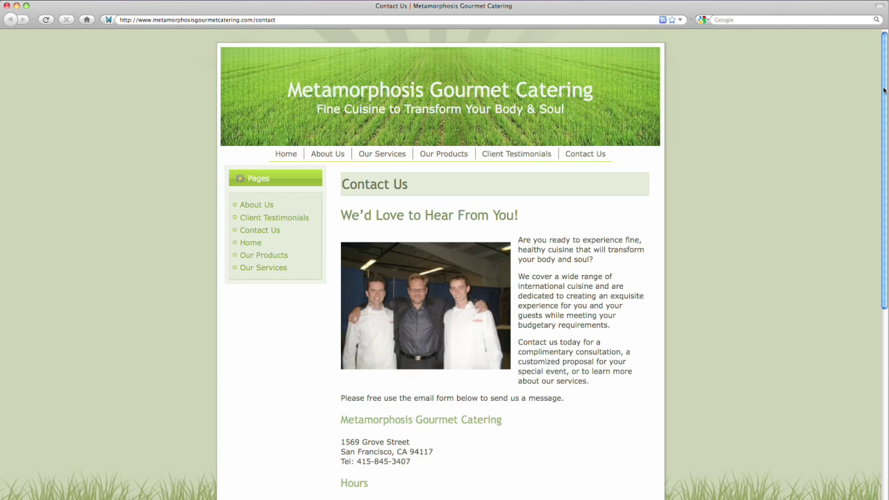
Step: Enter the test contact's first and last name in the live Contact Us form
scroll(879, 211, "down", 5)
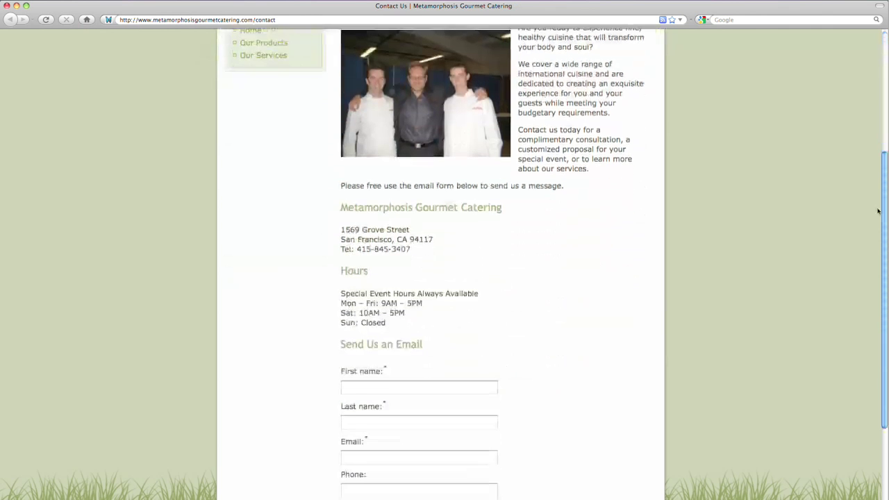
scroll(878, 211, "down", 4)
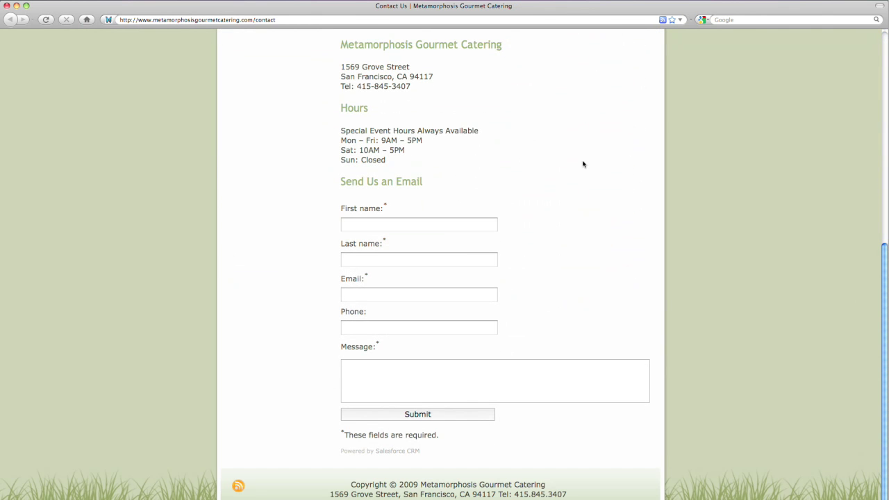
left_click(461, 259)
left_click(433, 295)
Step: Add an email, a phone number and the message 'I am having an Earth Day party for 20 people on 4/20. Can I hire you?', then submit
key("Tab")
type("415-555-1212")
left_click(415, 376)
type("I am having an Earth Day par")
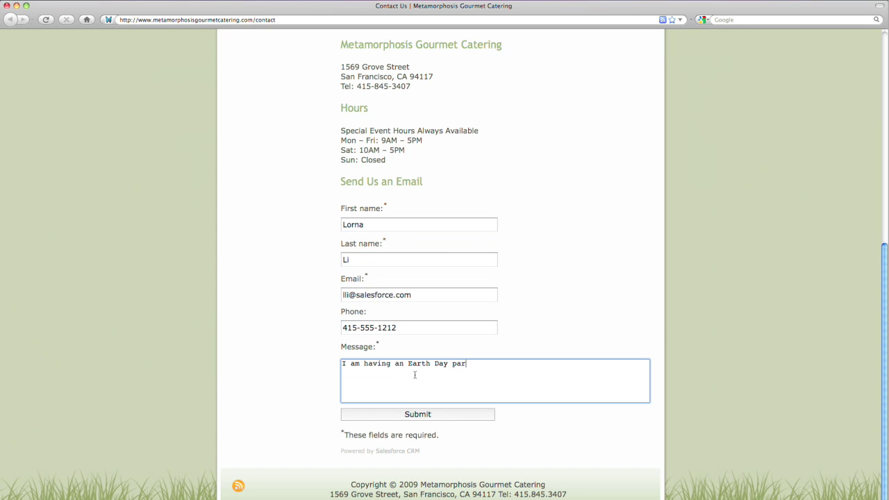
type("ty for 20 people on 4/20. Can I hire you?")
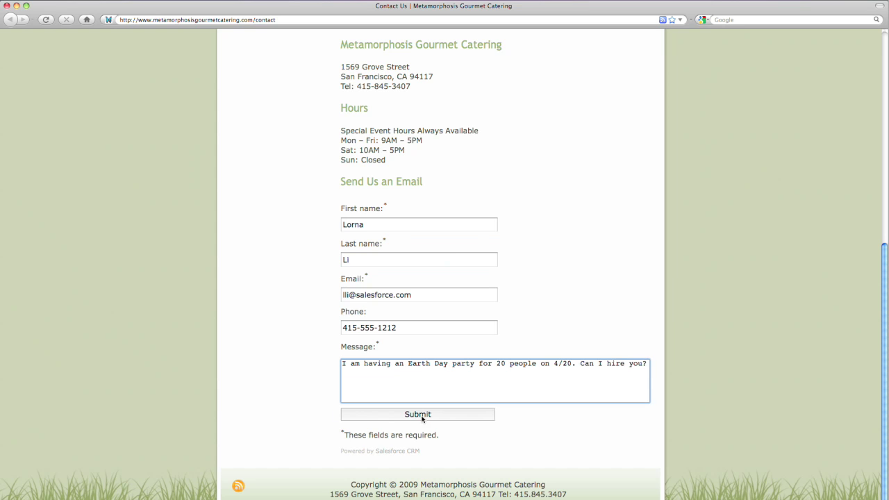
left_click(420, 415)
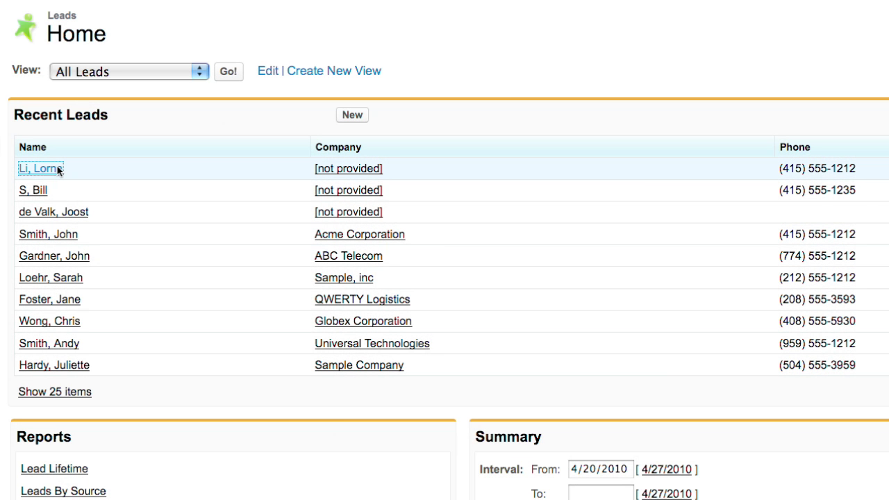
Step: Open the newest test lead from Recent Leads on Salesforce Leads Home
left_click(57, 170)
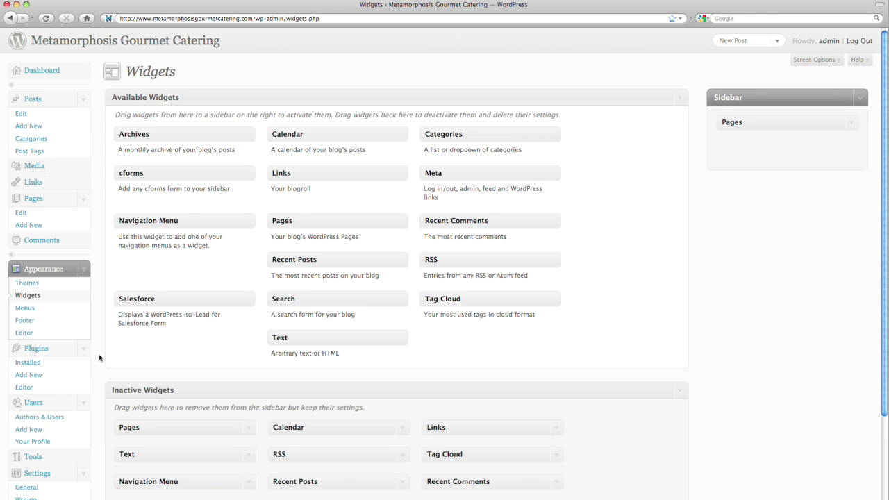
Step: Add the Salesforce widget to the Sidebar with the introduction 'Want to hire us? Send us an email!'
left_click_drag(273, 212, 716, 127)
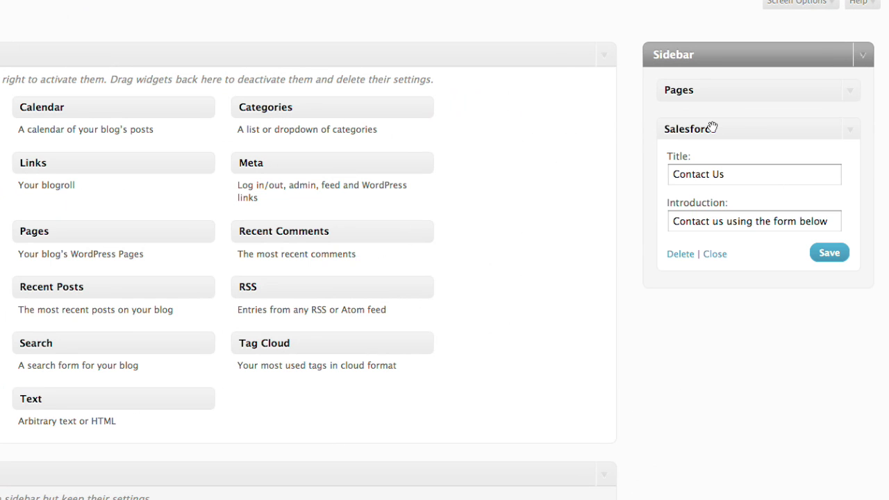
left_click_drag(828, 216, 679, 215)
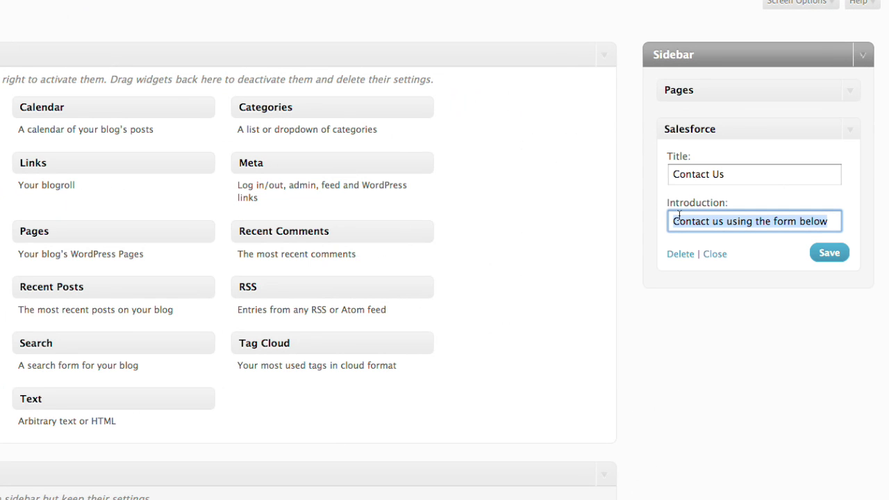
type("Want to hire us? Send us an e")
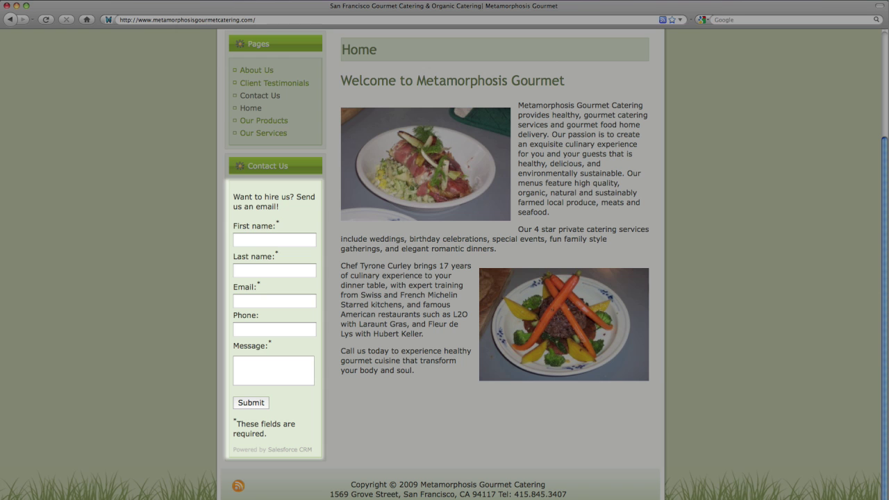